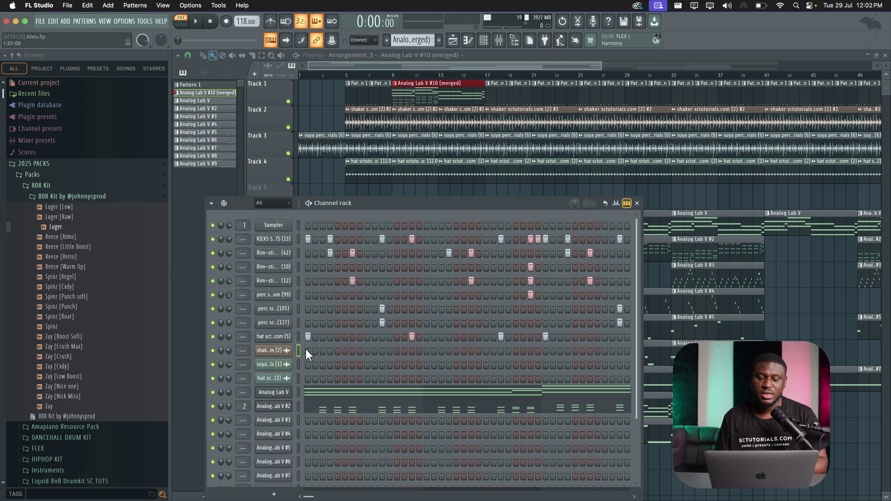
- Select the Analog Lab V channels and group them as MELODIES with Alt+G
left_click(299, 406)
scroll(299, 406, "down", 1)
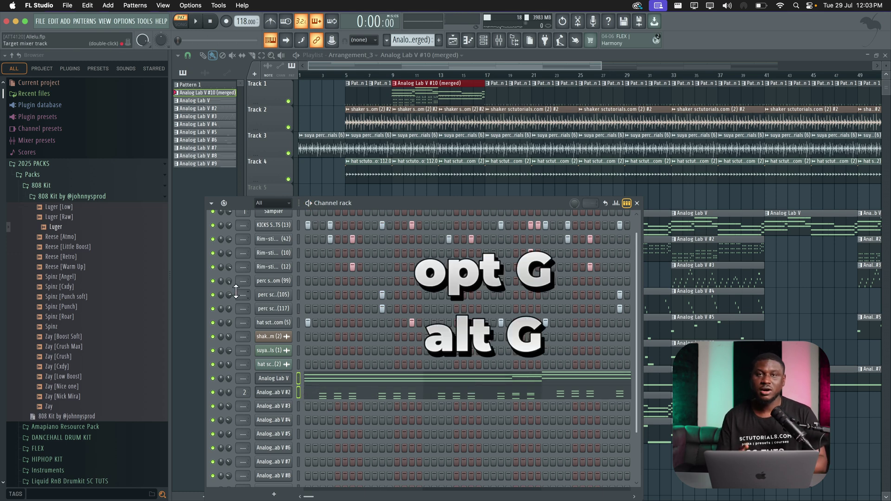
key("alt+g")
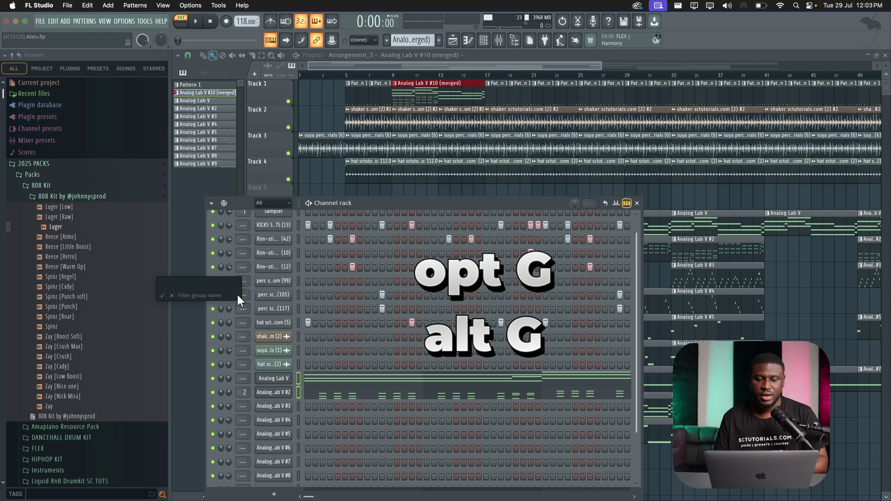
type("MEL")
type("ODIES")
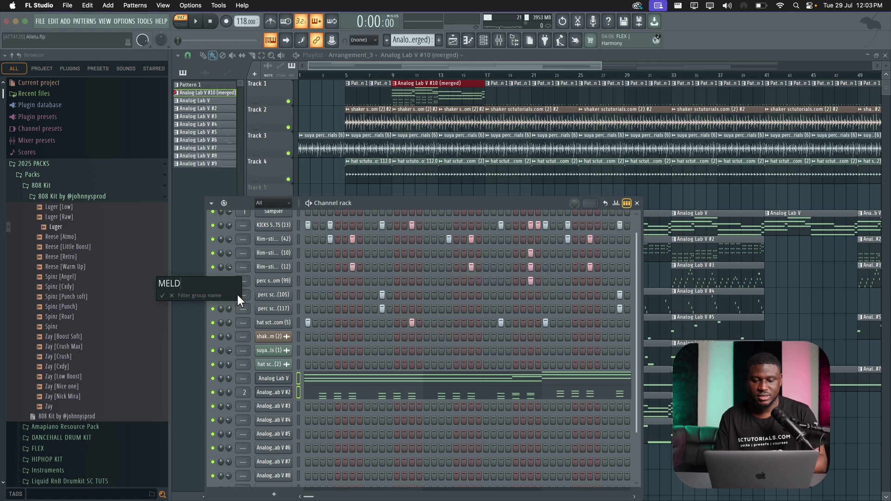
key("Return")
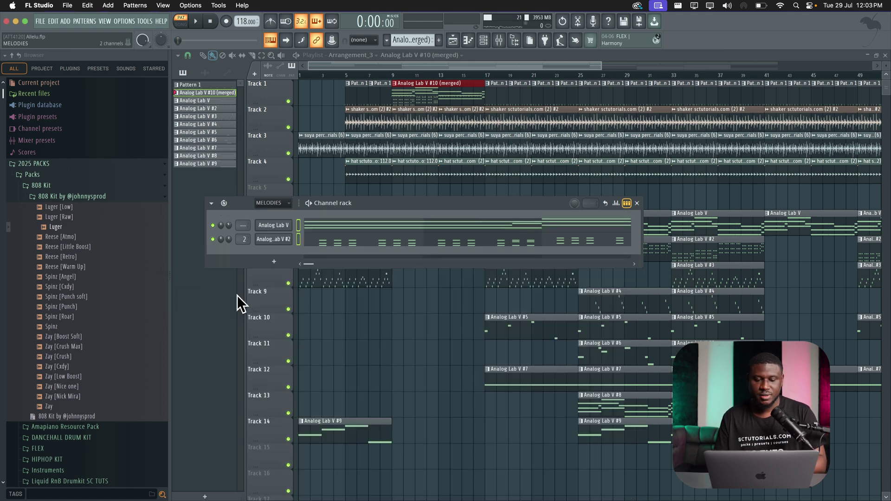
- Show all channels again, then group the kick, rim, perc and hat channels as DRUMS
left_click(279, 203)
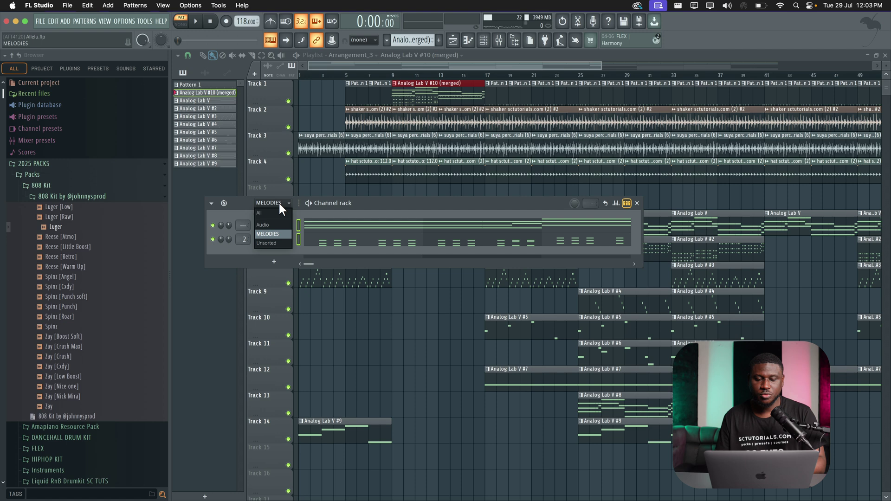
left_click(277, 221)
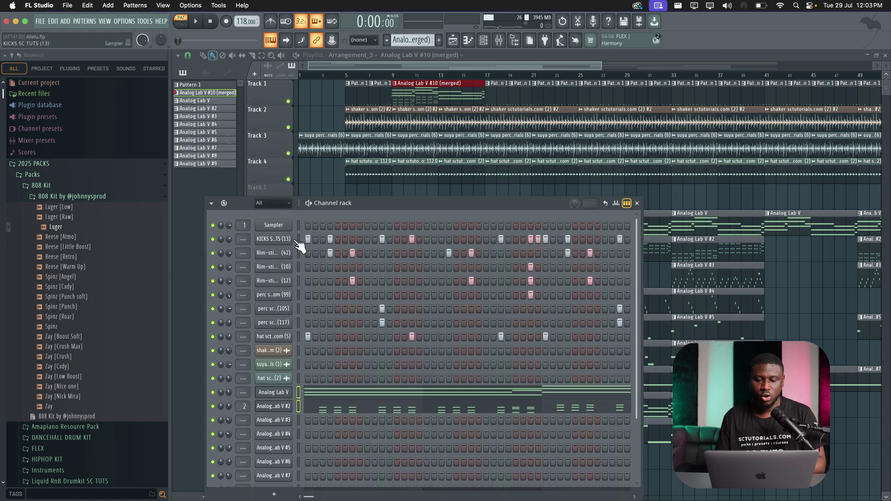
left_click(299, 239)
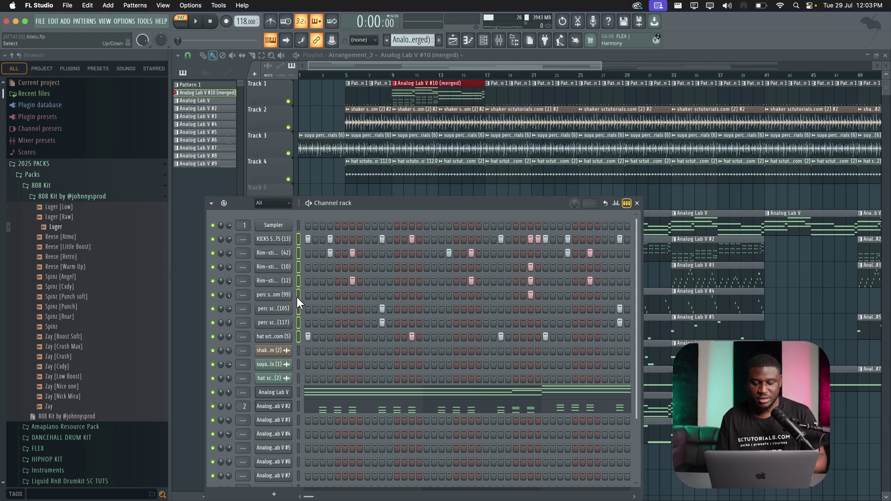
key("alt+g")
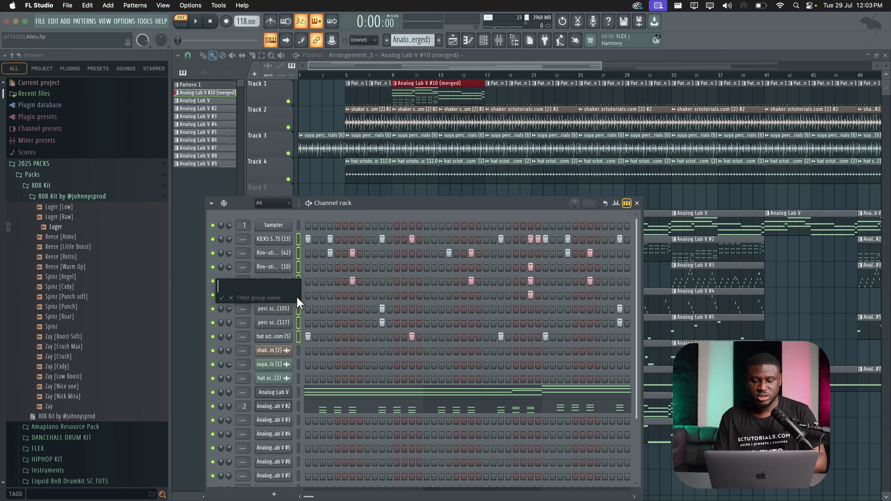
type("DRUMS")
key("Return")
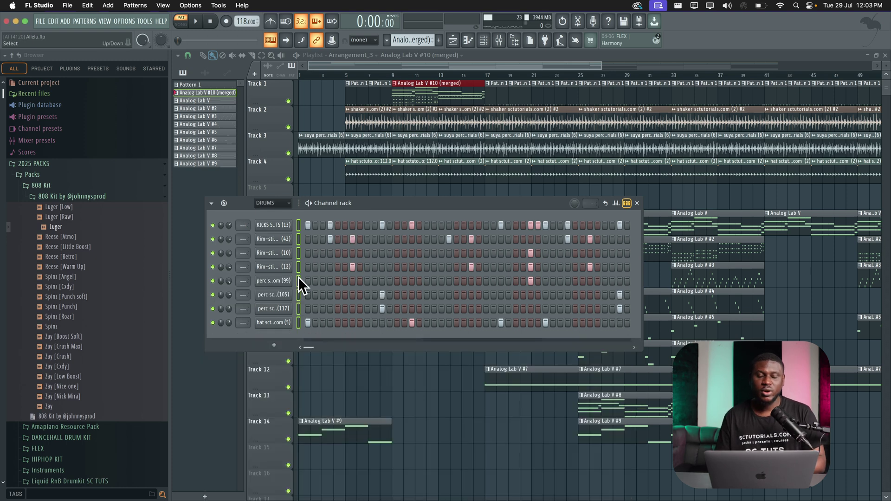
left_click(299, 266)
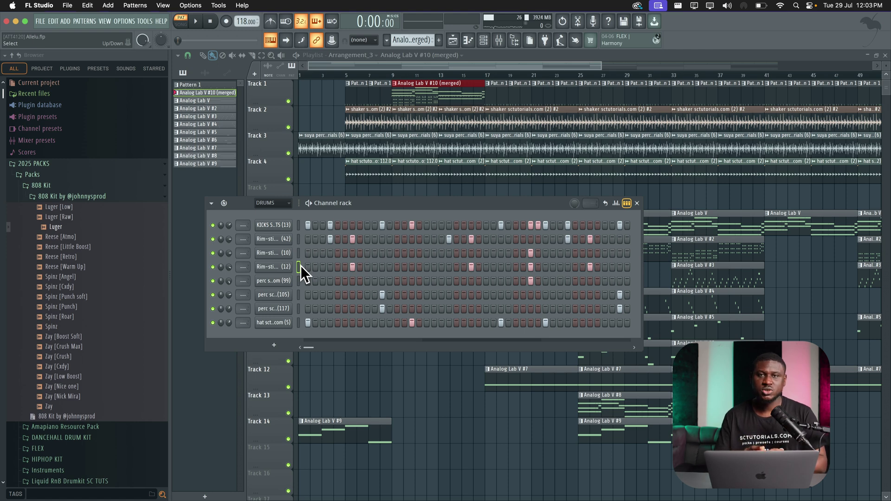
- Filter the channel rack to MELODIES, then DRUMS, then back to All
left_click(272, 203)
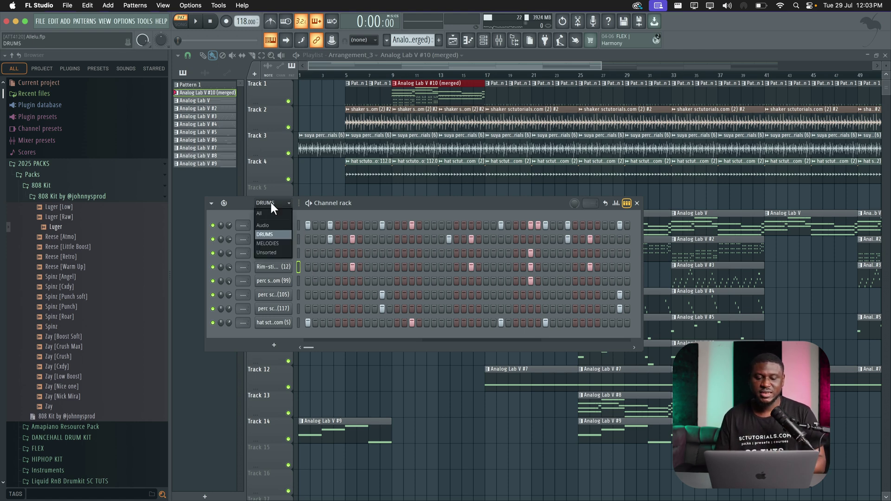
left_click(272, 243)
left_click(270, 203)
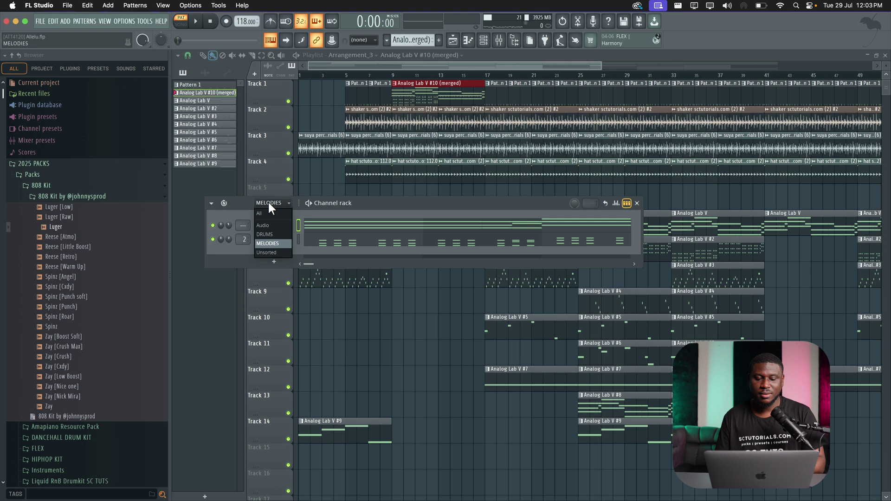
left_click(264, 234)
left_click(267, 203)
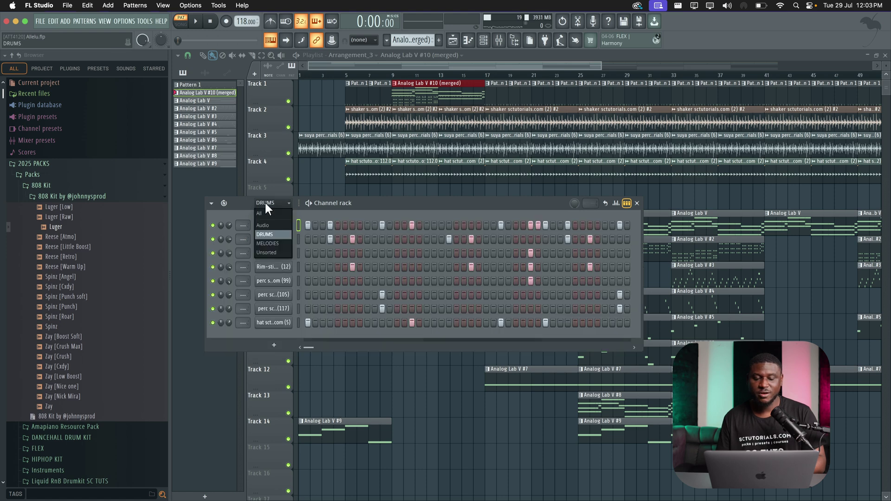
left_click(263, 214)
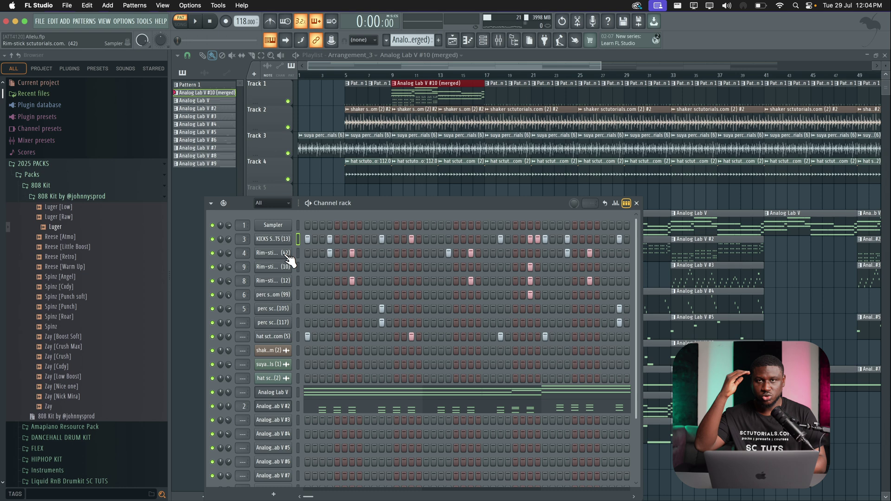
- Apply Sort by > Track number from the Channel rack options to reorder the channels
left_click(211, 203)
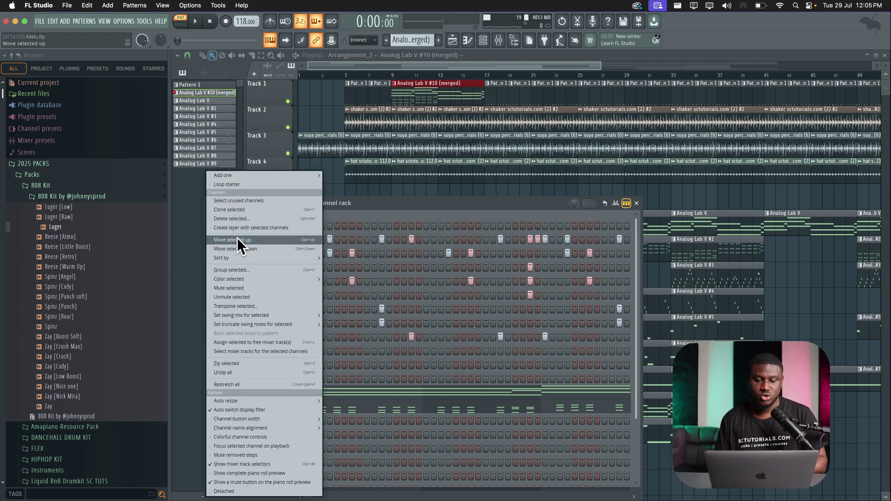
mouse_move(252, 258)
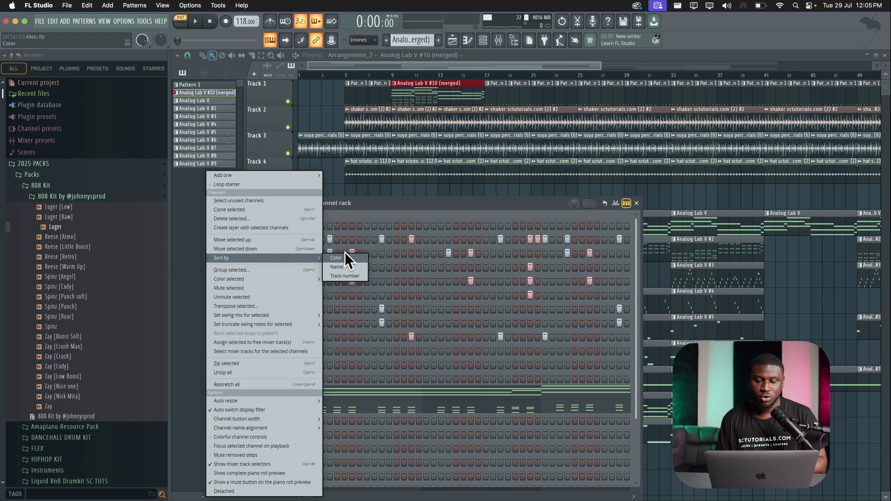
left_click(348, 277)
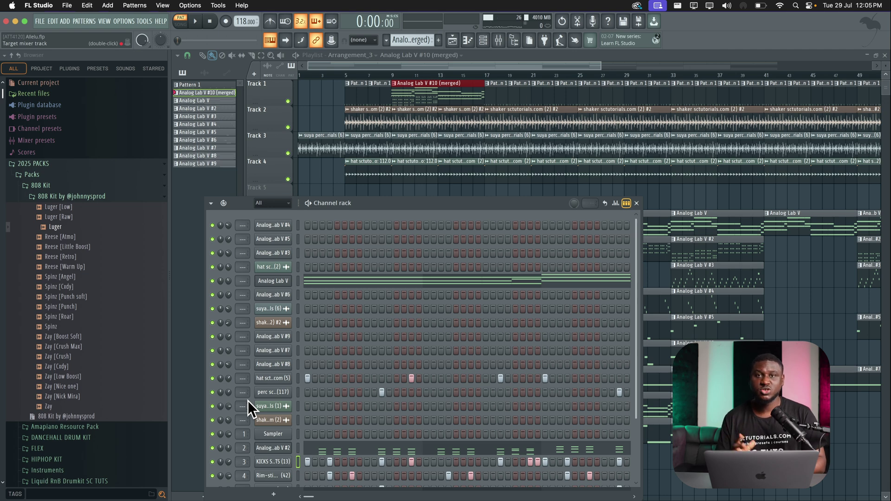
scroll(248, 400, "down", 5)
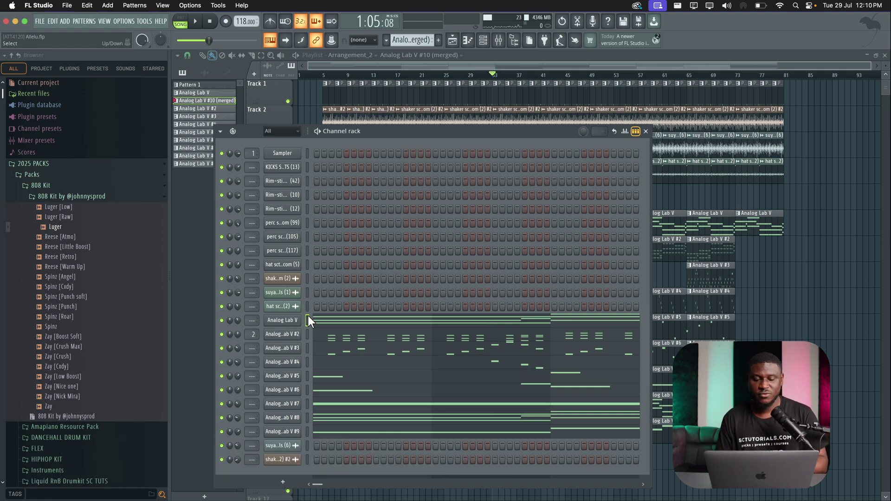
- Preview the pattern, transpose the selected channels by 3 semitones, and play it back
key("space")
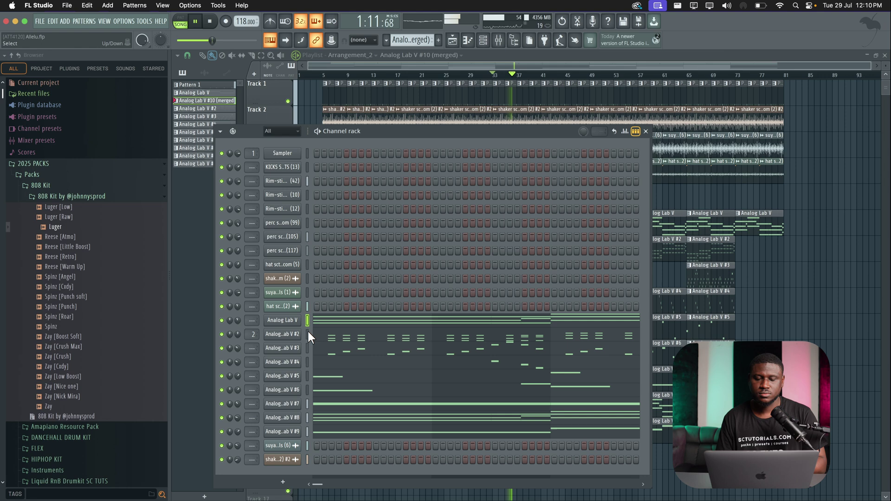
key("space")
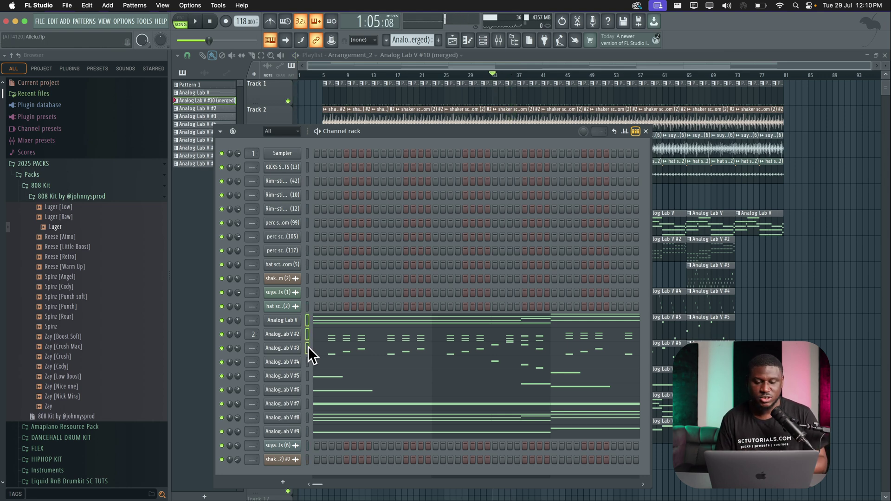
left_click(221, 131)
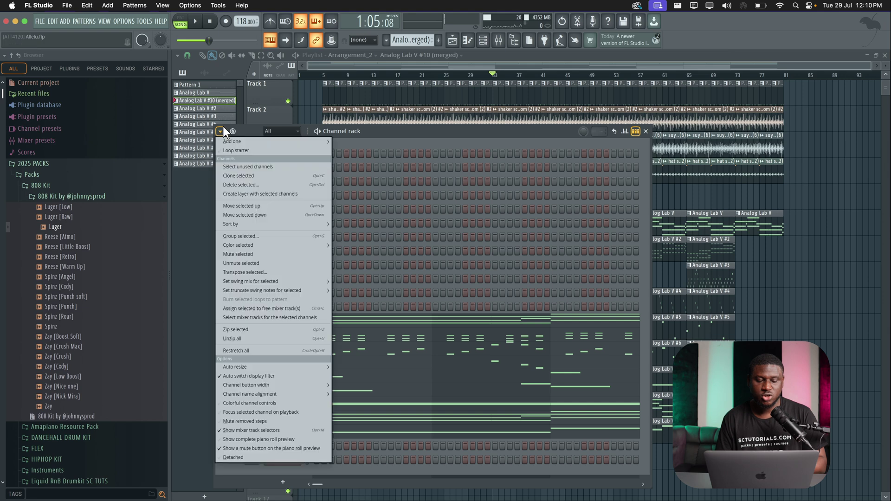
left_click(252, 272)
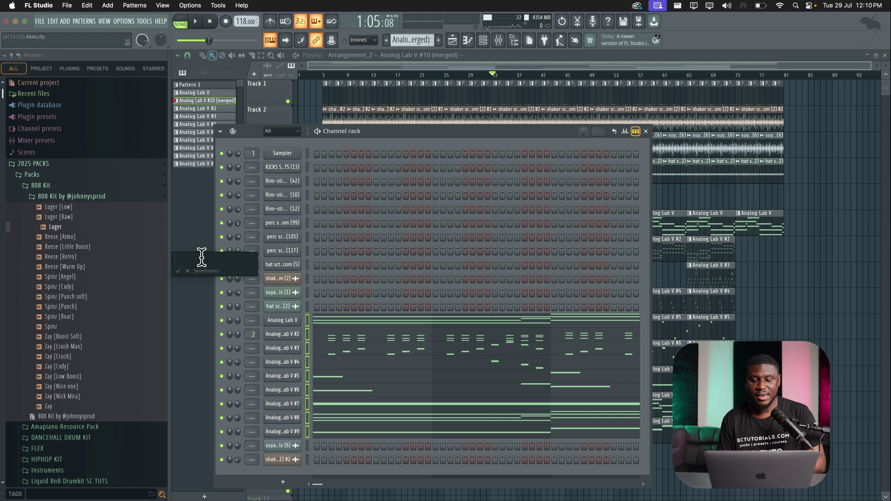
key("BackSpace")
key("BackSpace")
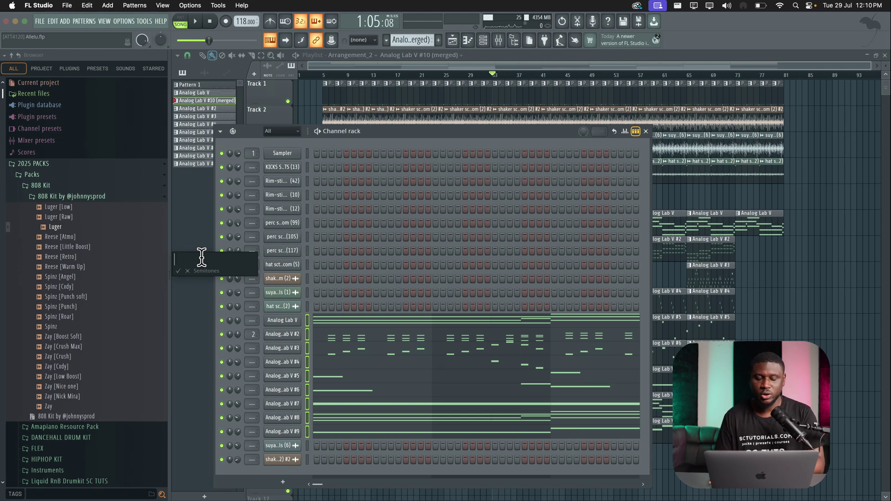
type("3")
key("Return")
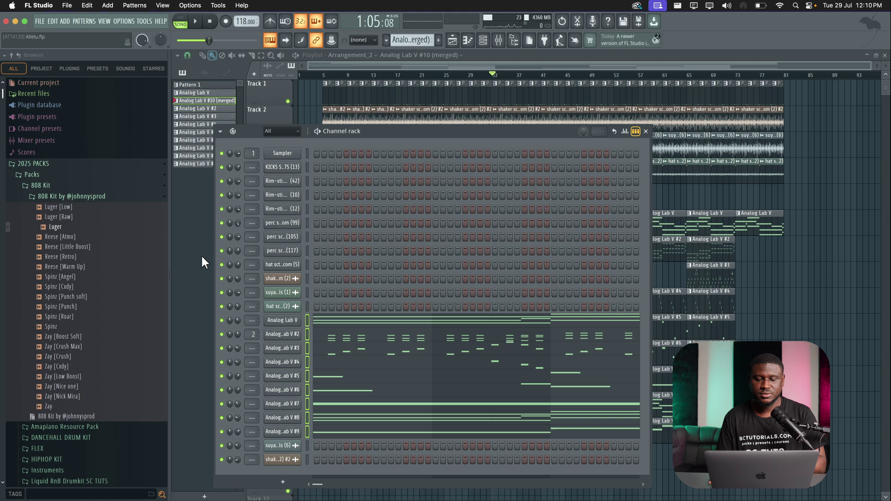
key("space")
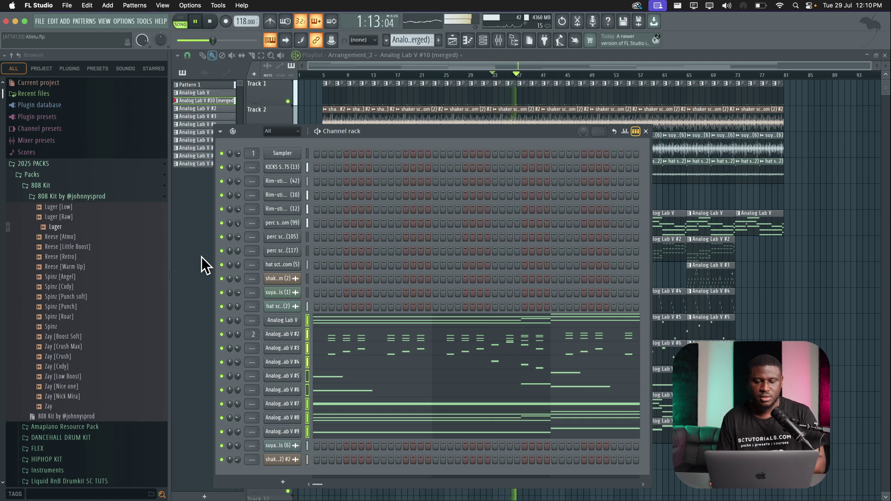
key("space")
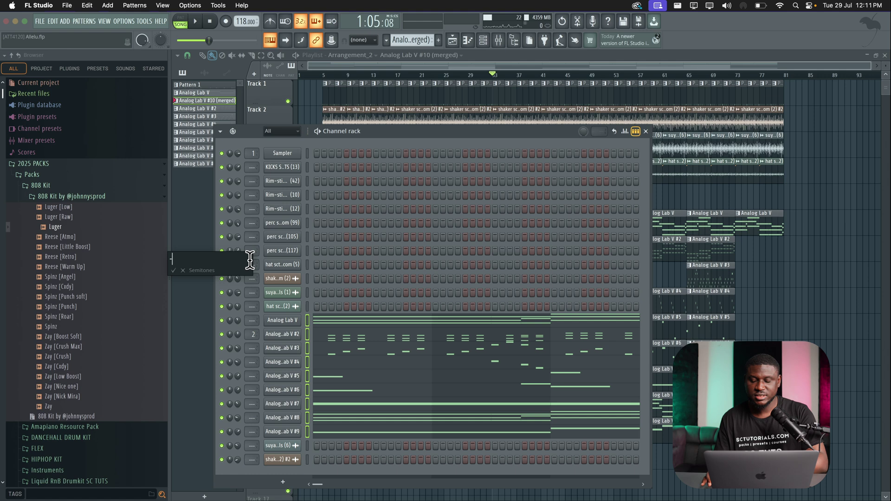
key("Escape")
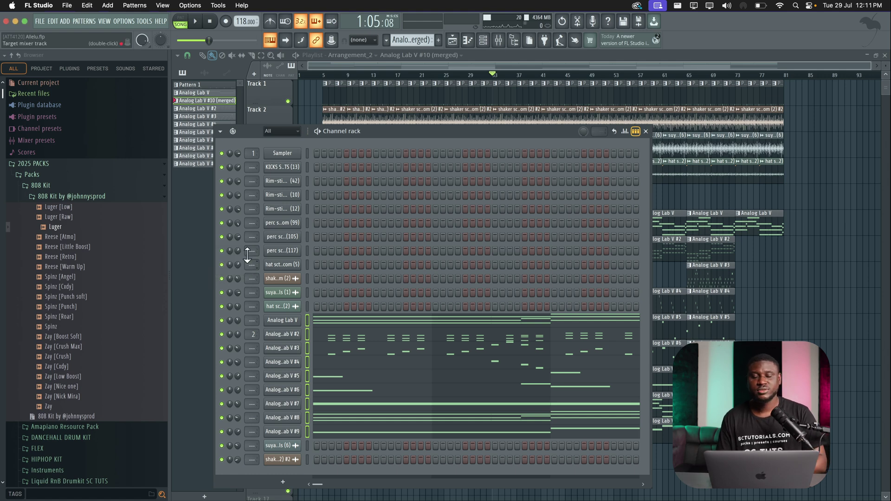
key("space")
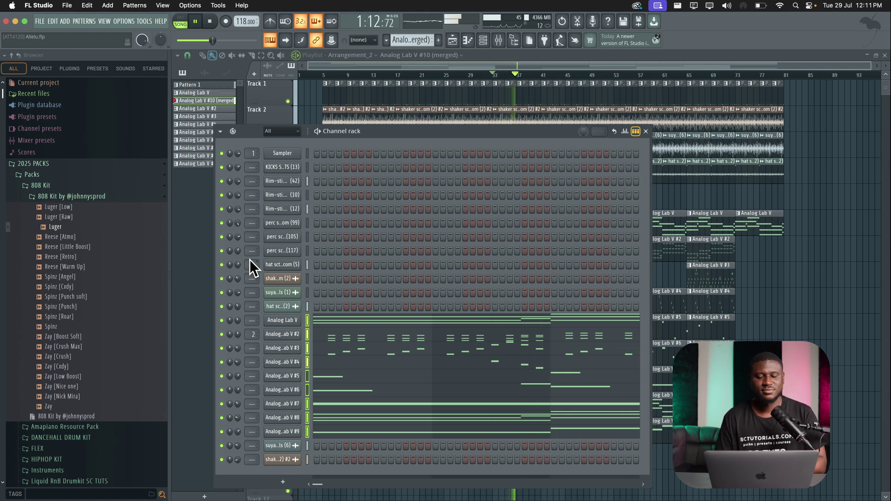
key("space")
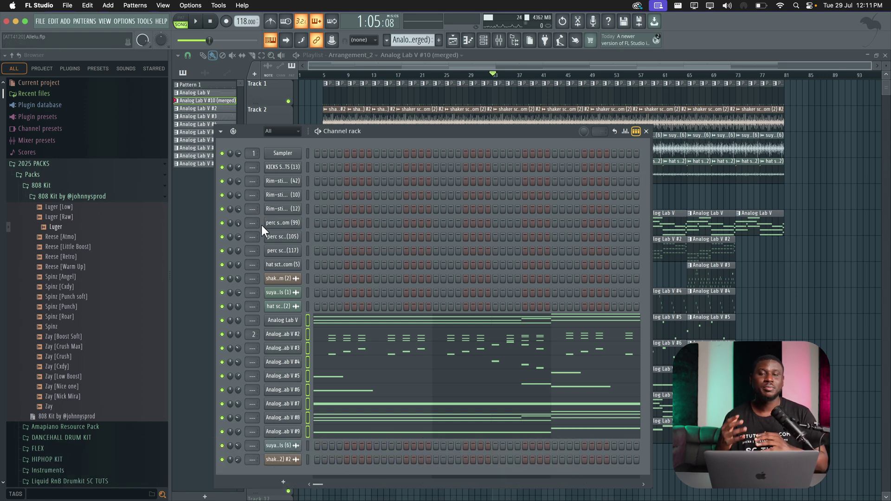
- Select the Analog Lab V channel and apply a green colour gradient to it
left_click(221, 131)
left_click(221, 132)
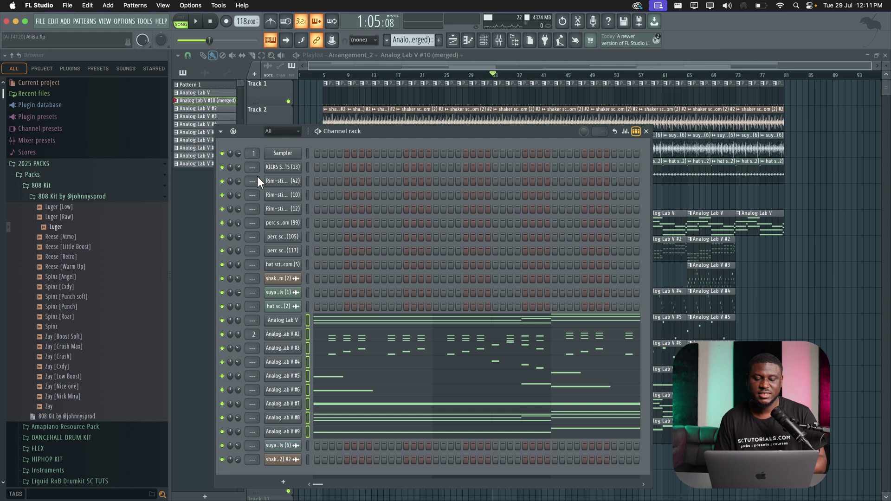
left_click(307, 319)
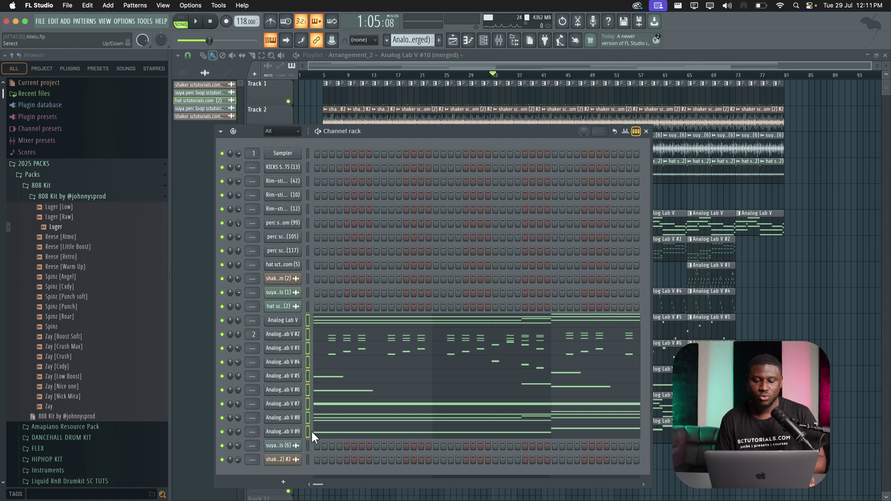
left_click(220, 131)
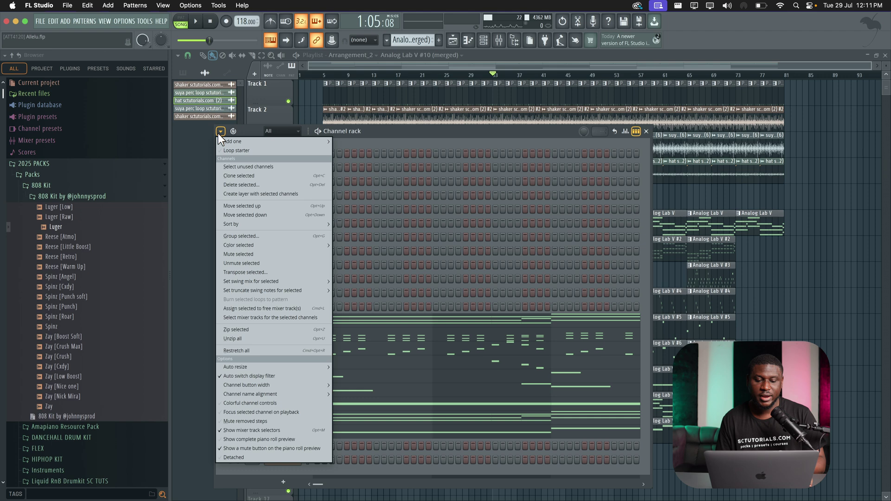
mouse_move(243, 244)
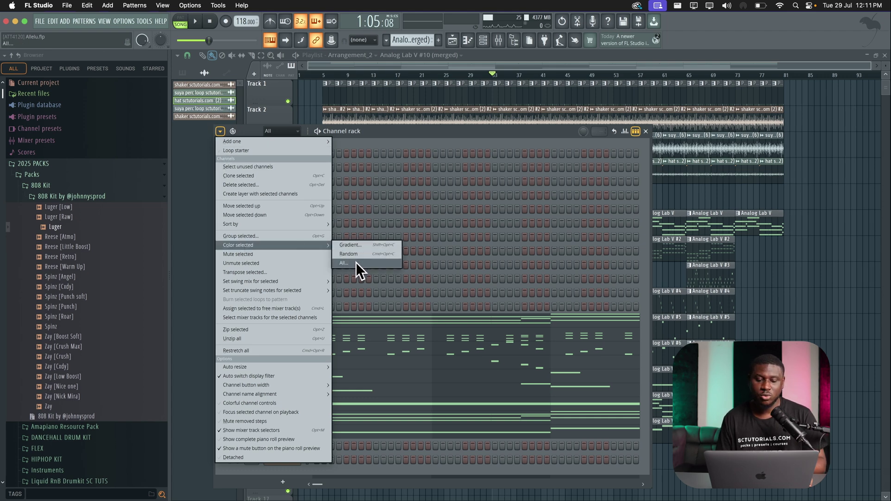
left_click(360, 247)
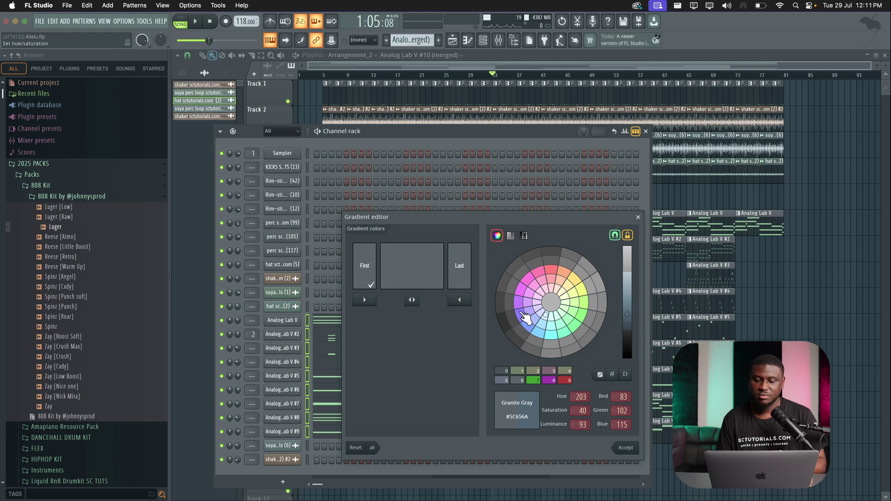
mouse_move(574, 316)
left_mouse_down()
mouse_move(576, 305)
mouse_move(566, 304)
left_mouse_up()
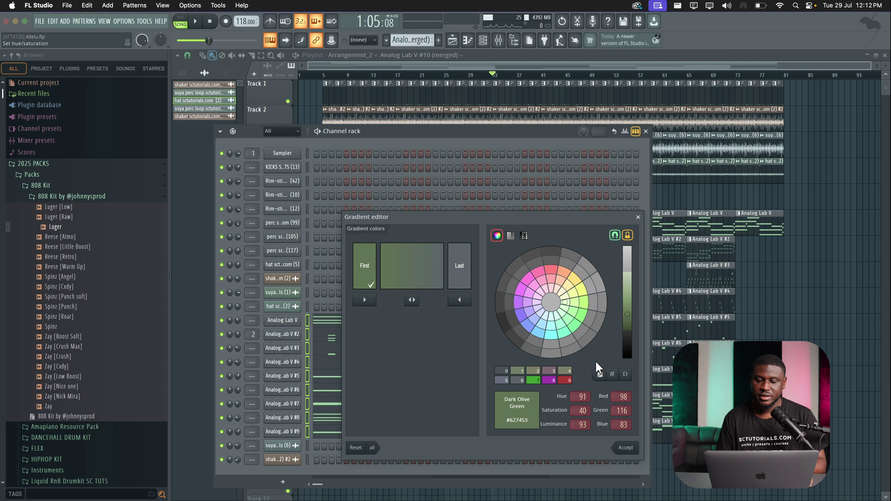
left_click(631, 449)
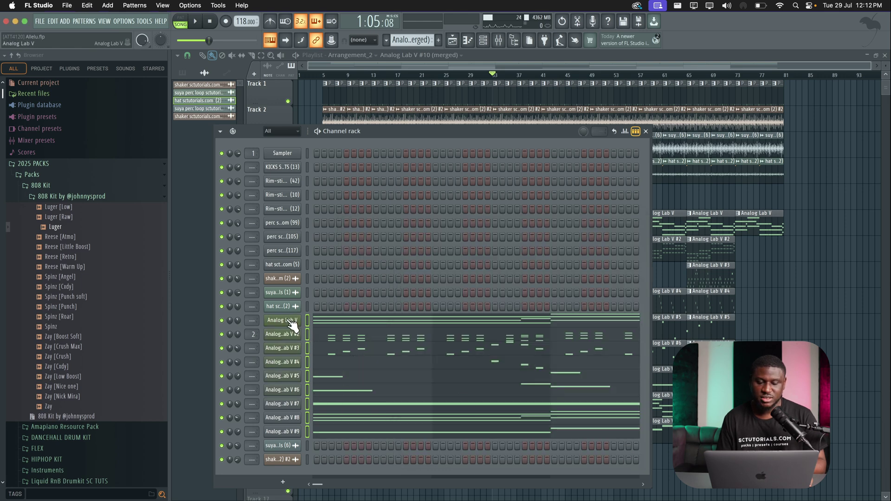
- Redo the gradient with Pale Violet Red as the first colour and accept it
left_click(227, 132)
mouse_move(258, 243)
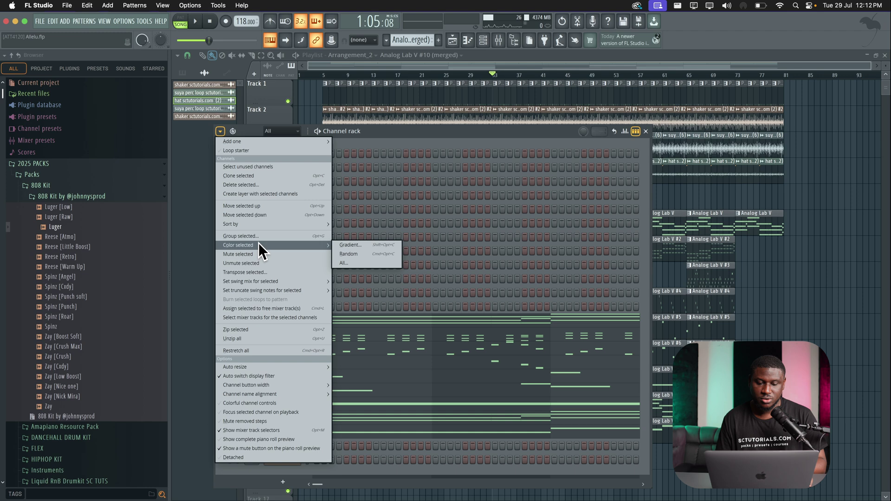
left_click(346, 248)
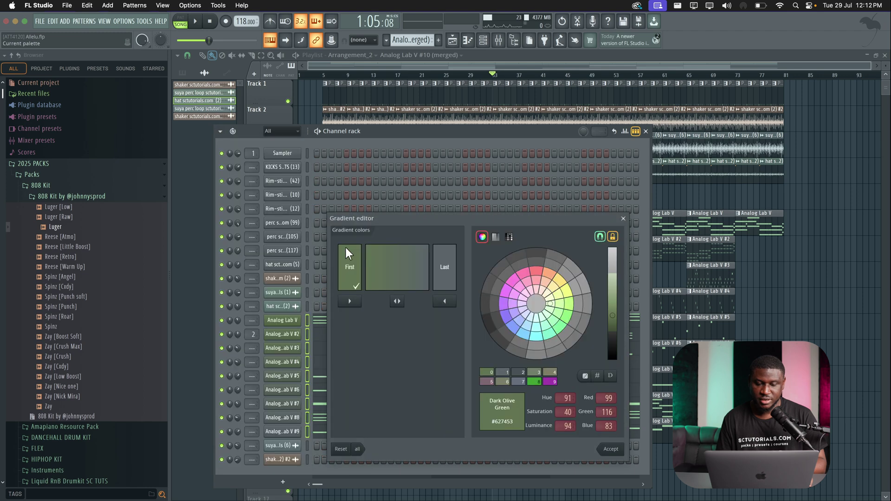
left_click(523, 273)
left_click(610, 450)
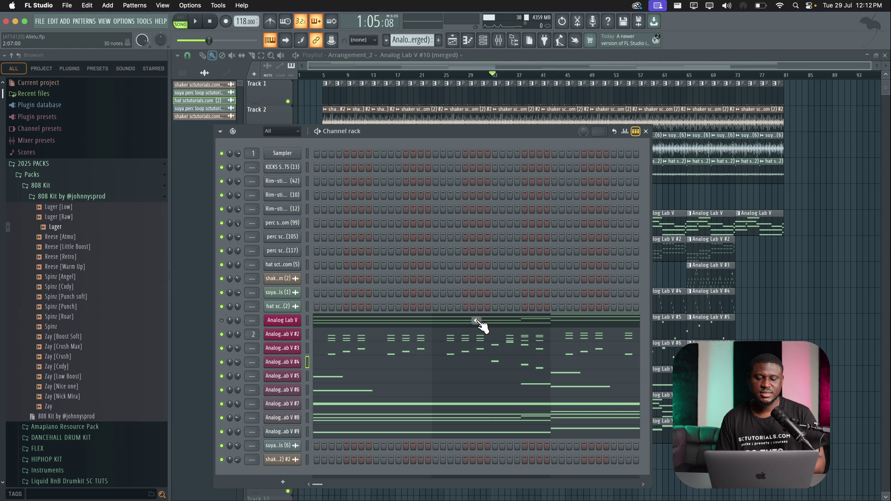
- Preview the pattern, briefly muting and unmuting the Analog Lab V channel
key("space")
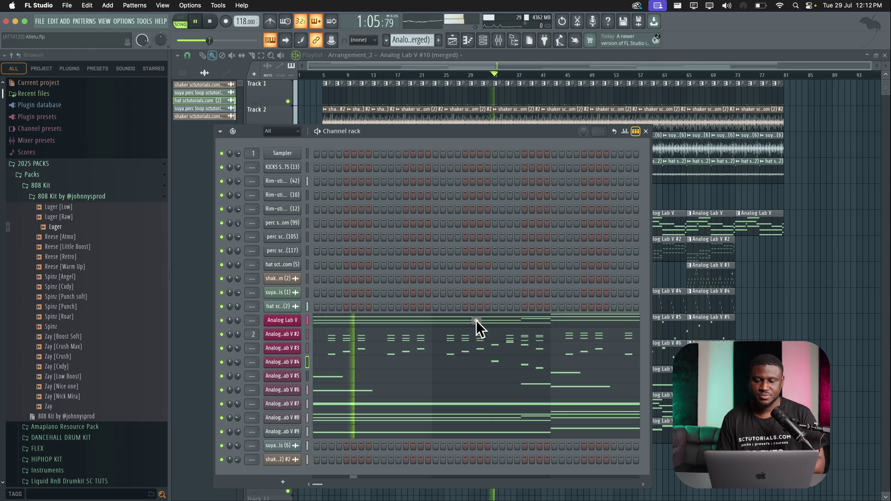
key("space")
left_click(477, 321)
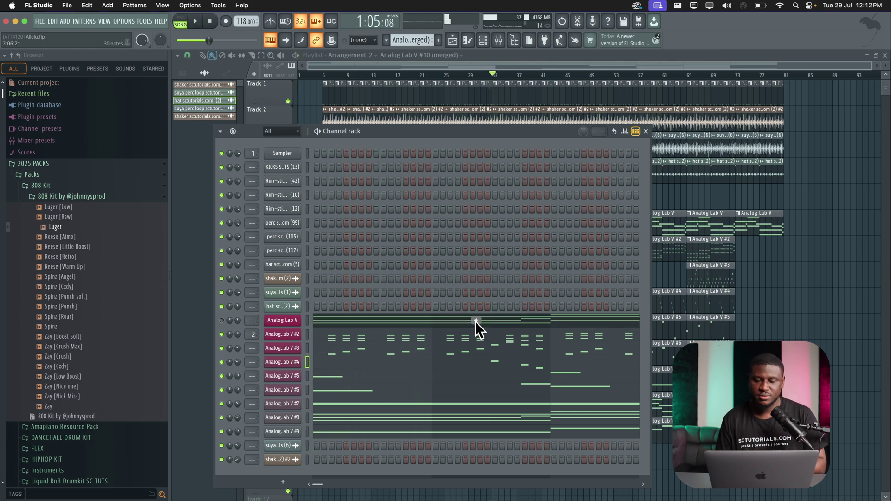
key("space")
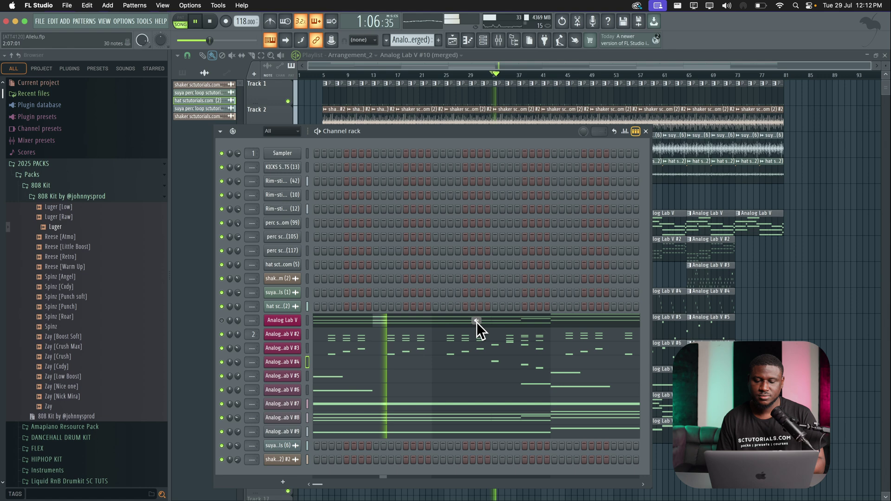
left_click(477, 322)
key("space")
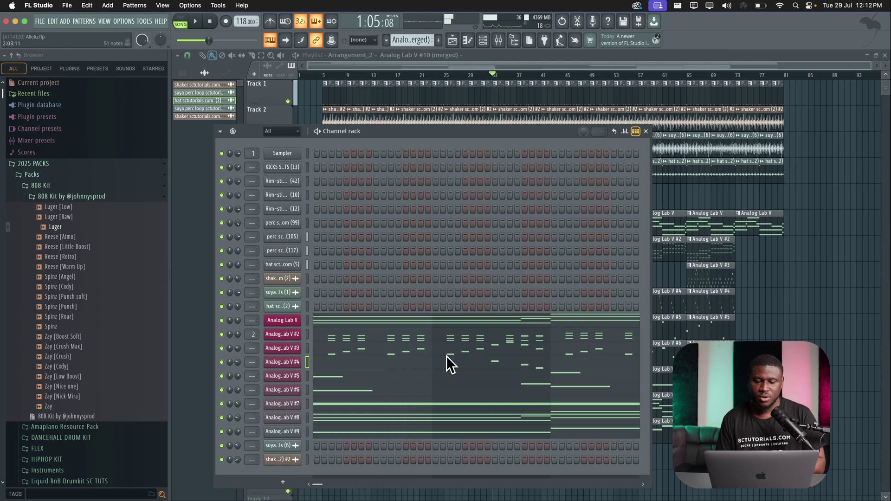
- Mute Analog Lab V #7, #9, #3 and the first Analog Lab V channel during playback
left_click(477, 408)
left_click(477, 432)
key("space")
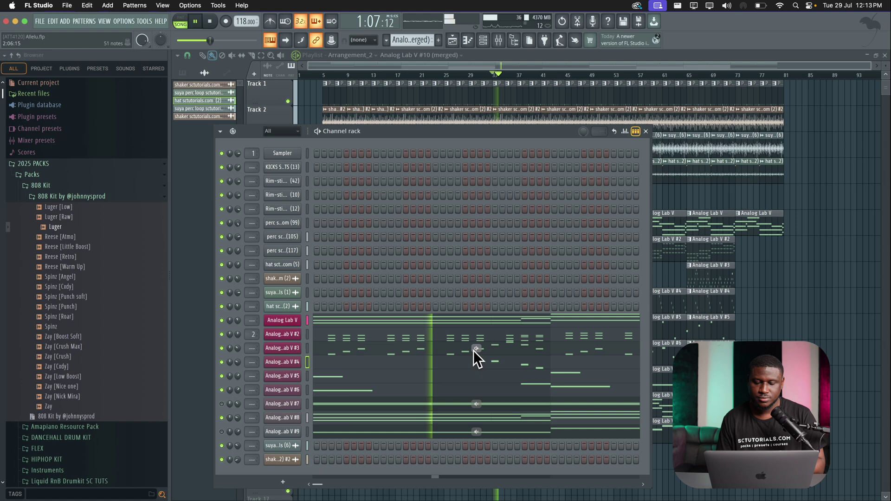
left_click(474, 350)
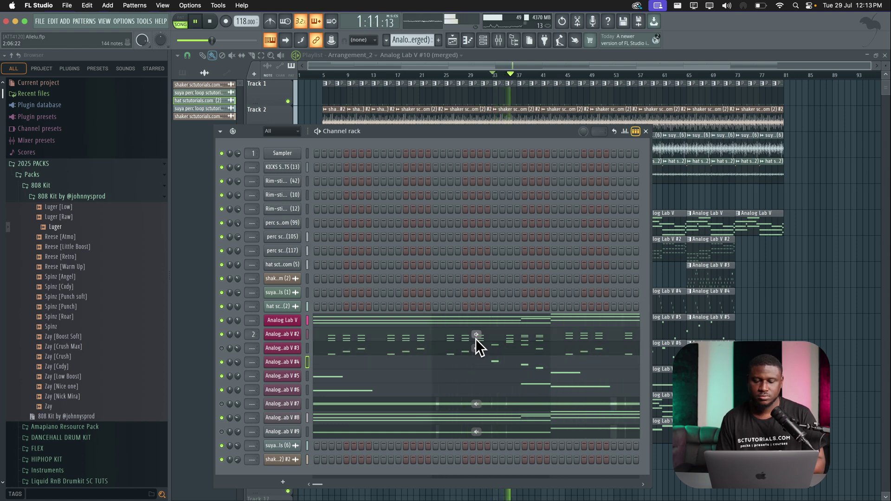
left_click(472, 320)
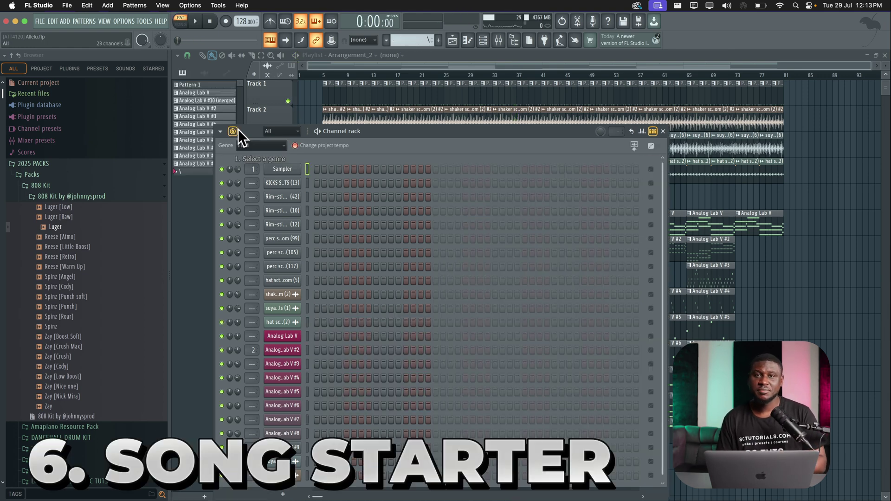
- Generate a Loop starter in the Amapiano genre and preview it
scroll(249, 146, "down", 2)
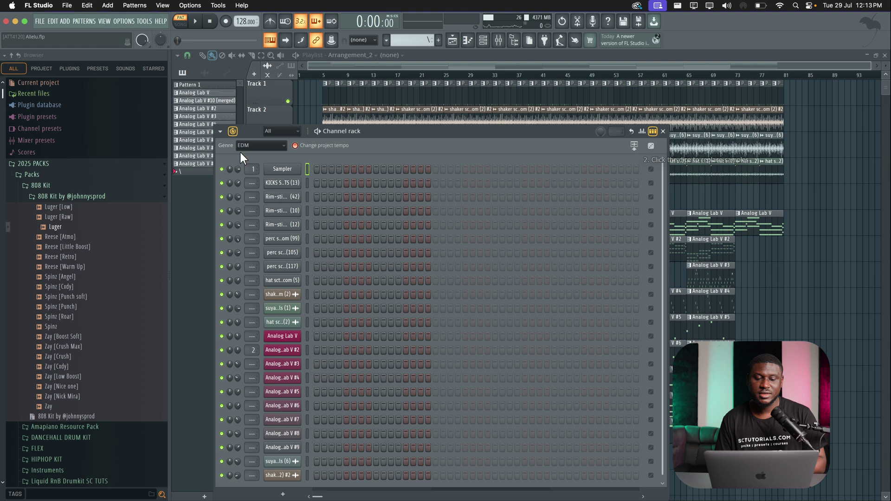
left_click(233, 132)
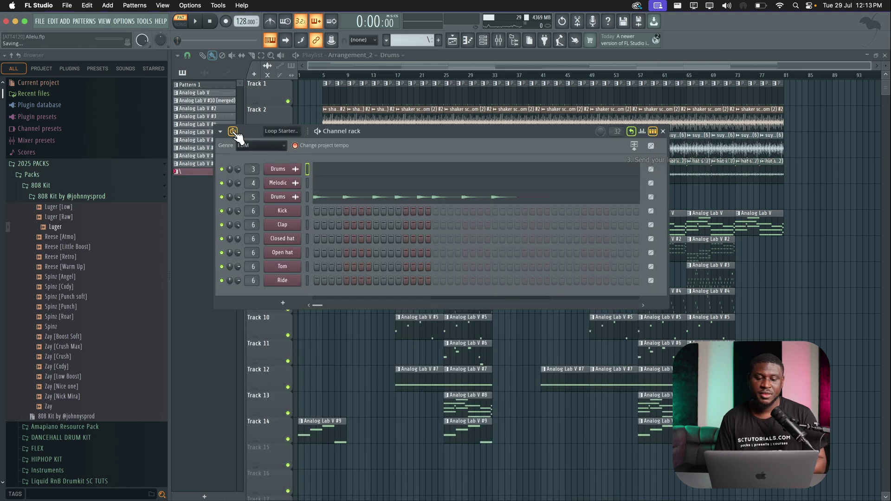
left_click(251, 145)
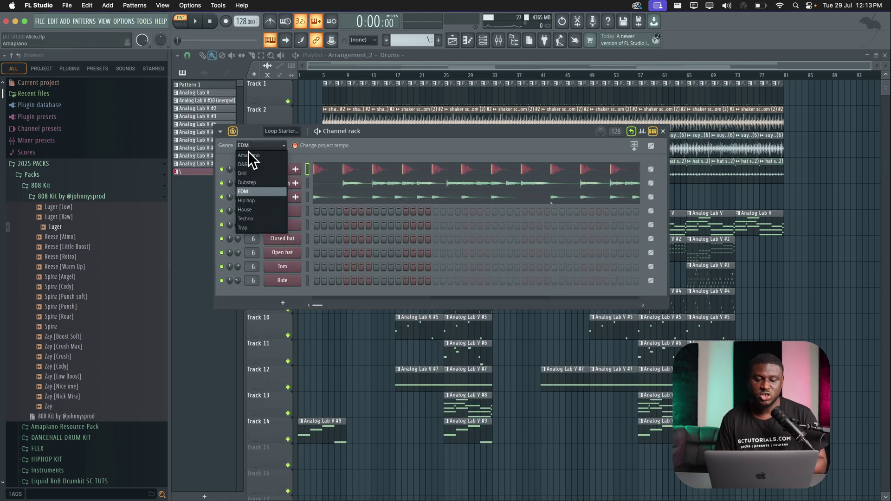
left_click(257, 155)
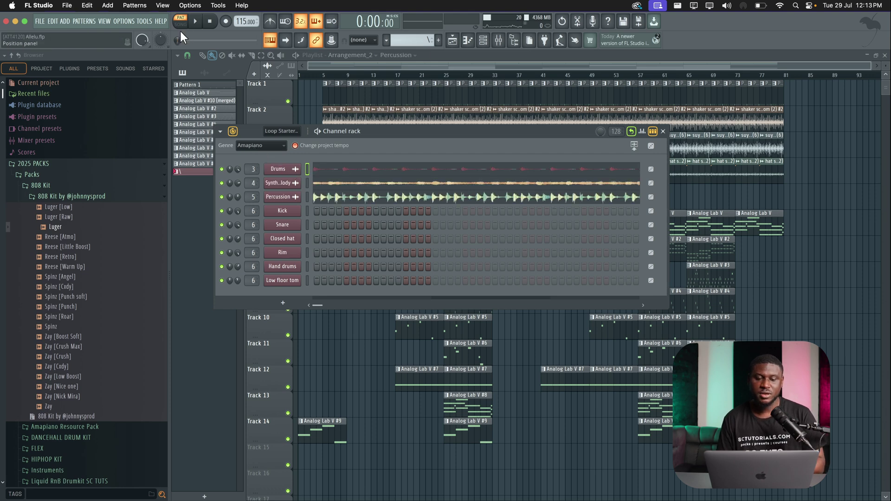
key("space")
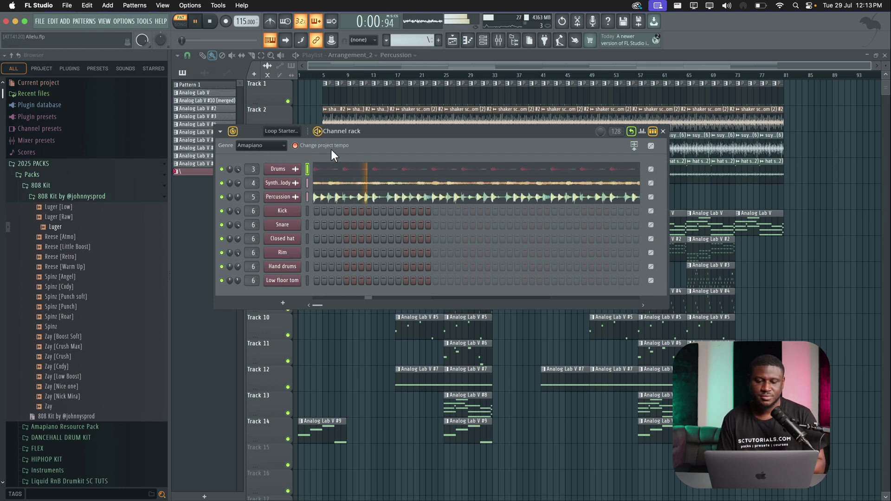
key("space")
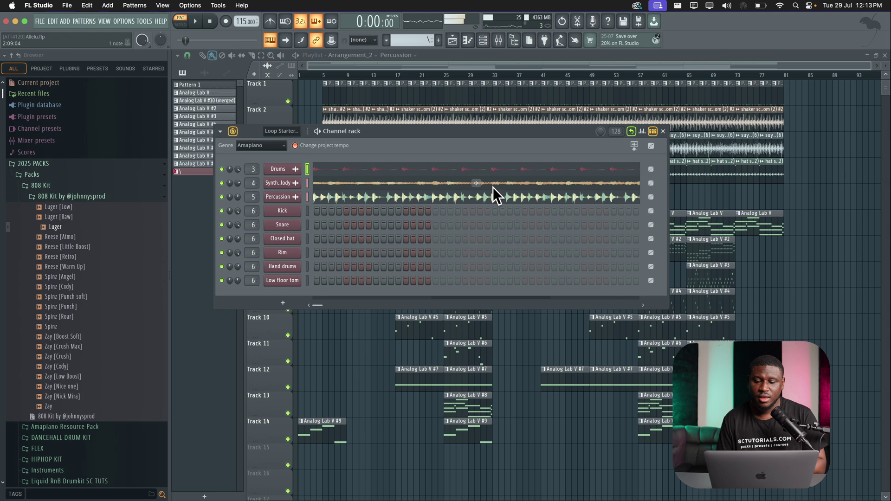
- Reroll the Percussion loop to Tops and the melody loop from Strings to Guitar
left_click(651, 197)
key("space")
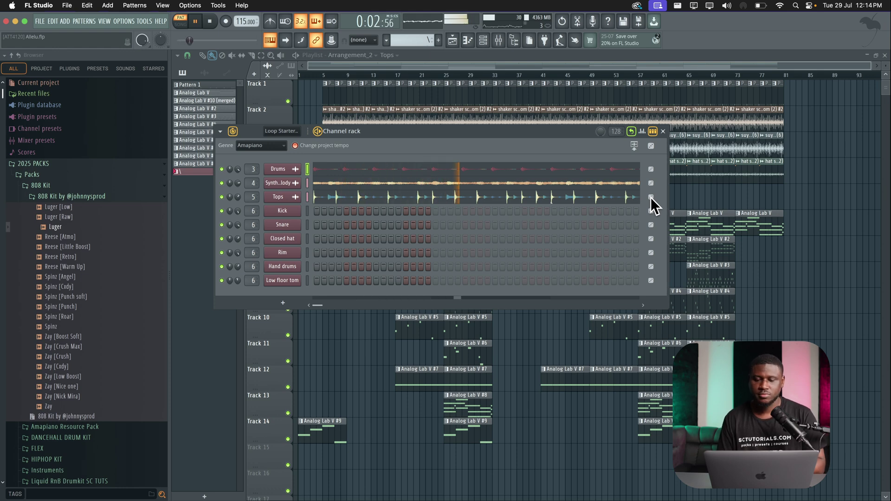
key("space")
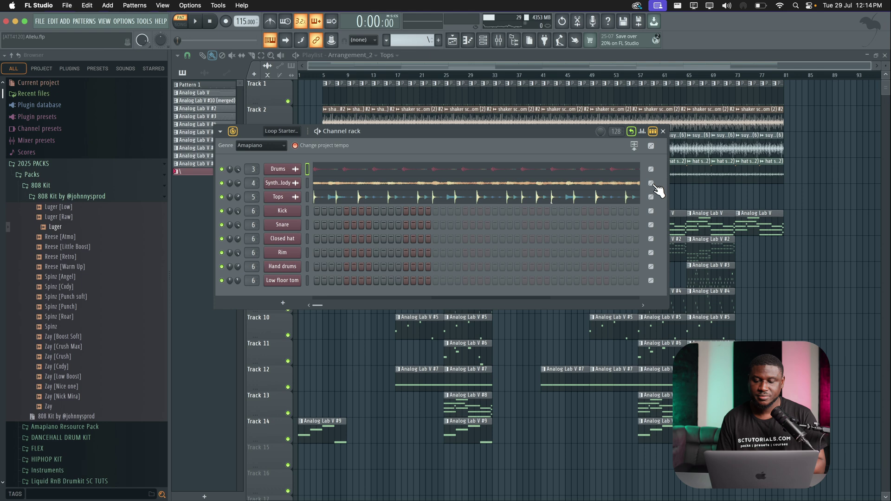
left_click(651, 183)
key("space")
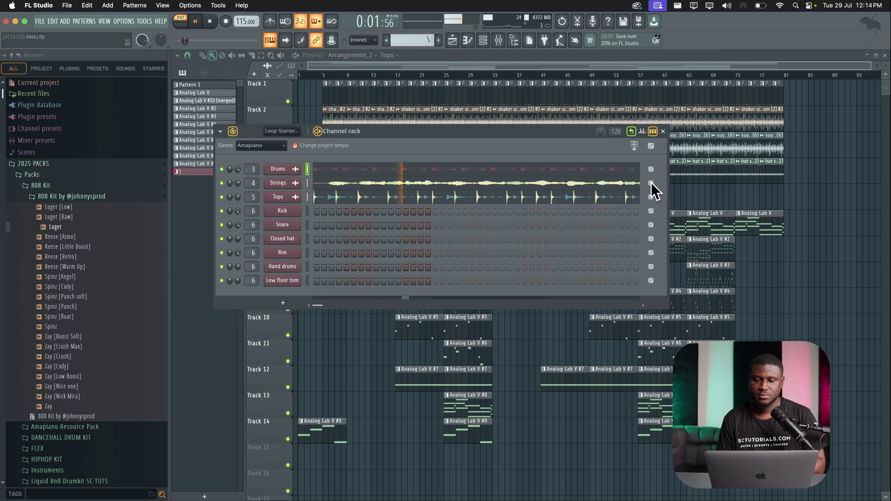
left_click(651, 183)
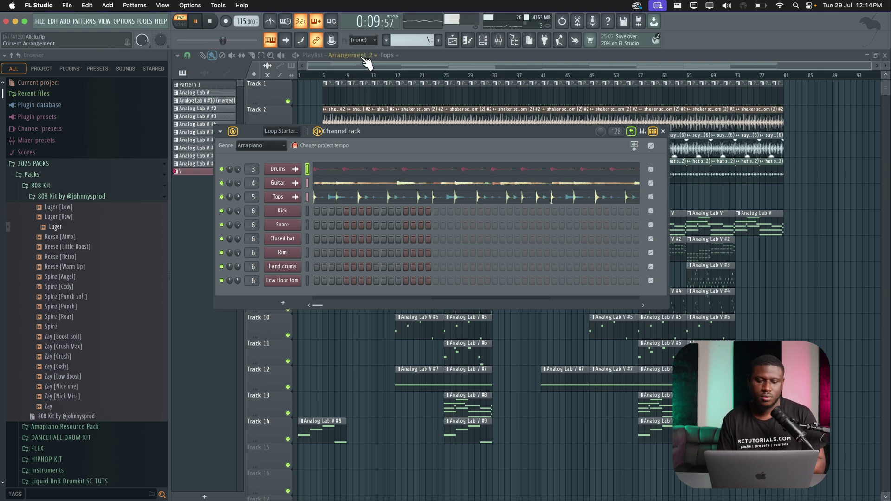
scroll(367, 55, "down", 1)
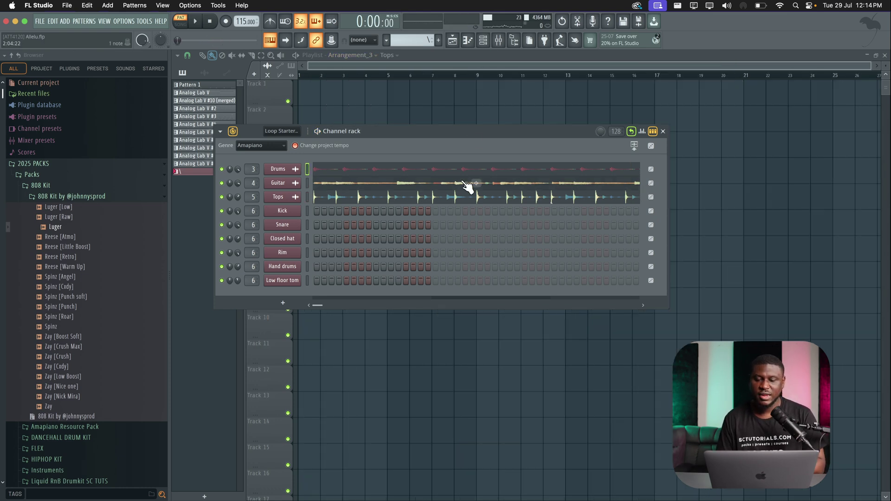
- Send the Drums, Guitar and Tops loops to the playlist, play them, and check the Guitar channel settings
left_click(634, 145)
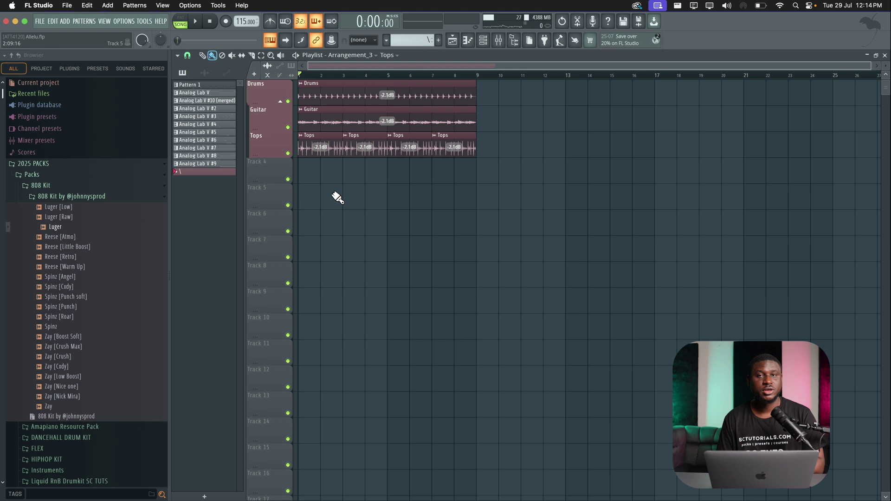
key("space")
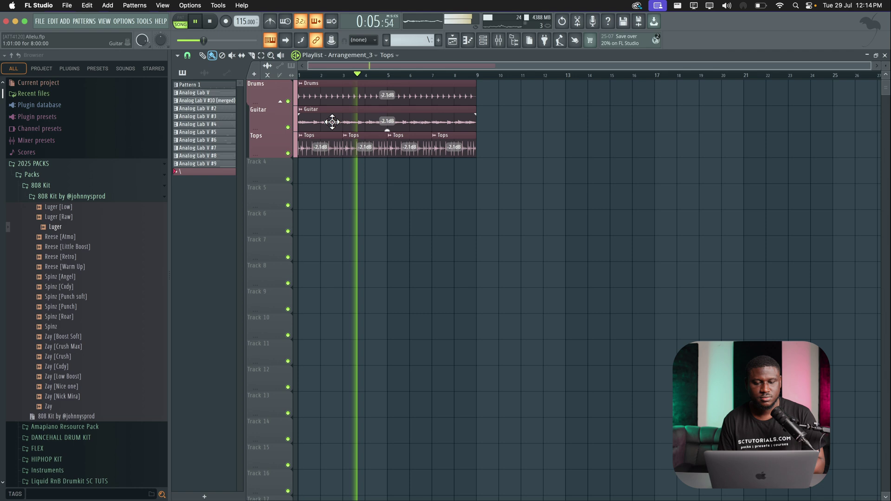
double_click(352, 114)
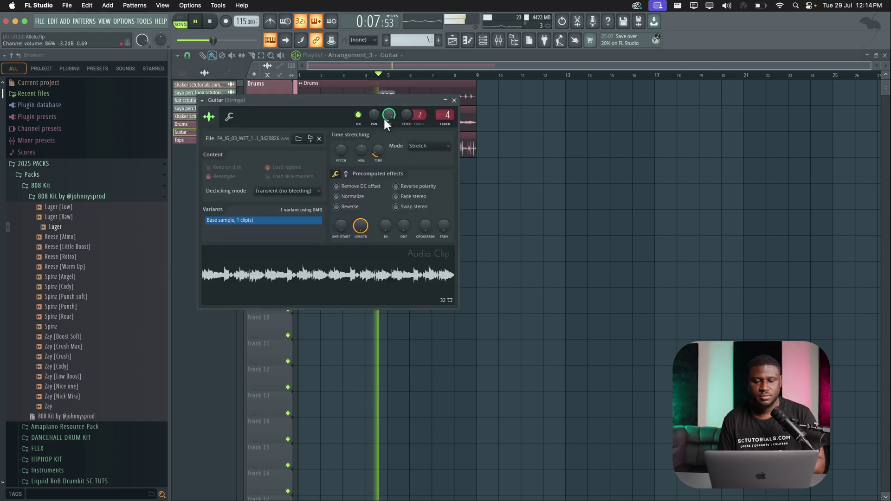
key("space")
key("space")
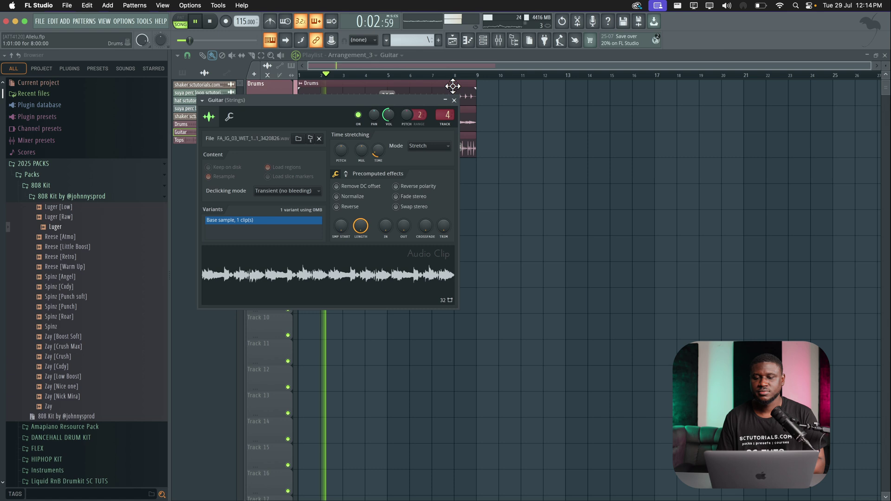
key("space")
left_click(454, 101)
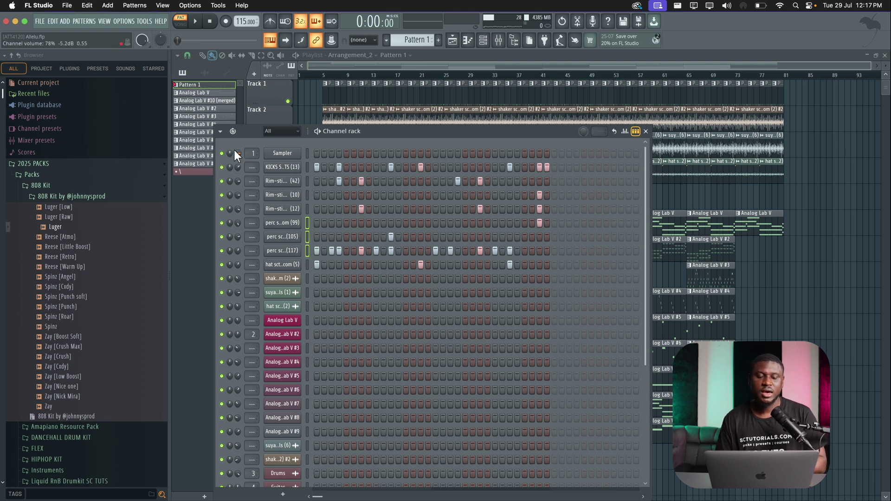
- Set a custom 40% swing mix for the selected channels and play to hear it
left_click(220, 132)
mouse_move(250, 283)
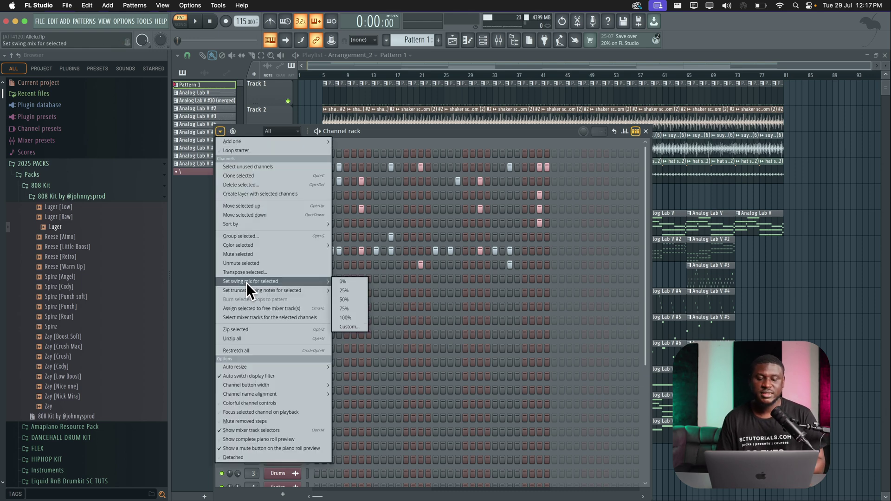
left_click(351, 328)
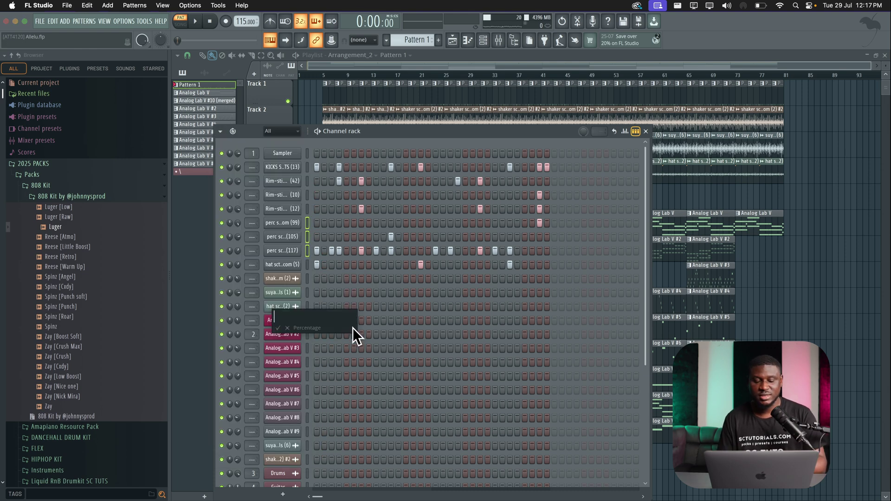
type("40")
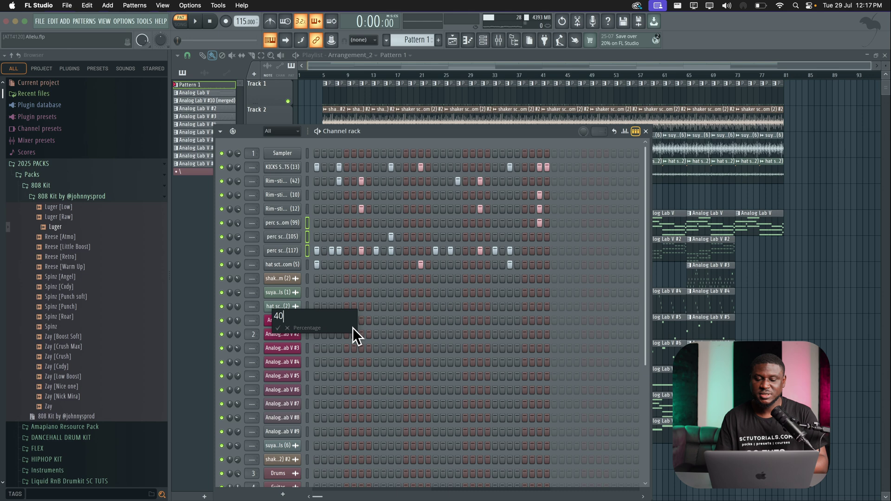
key("Return")
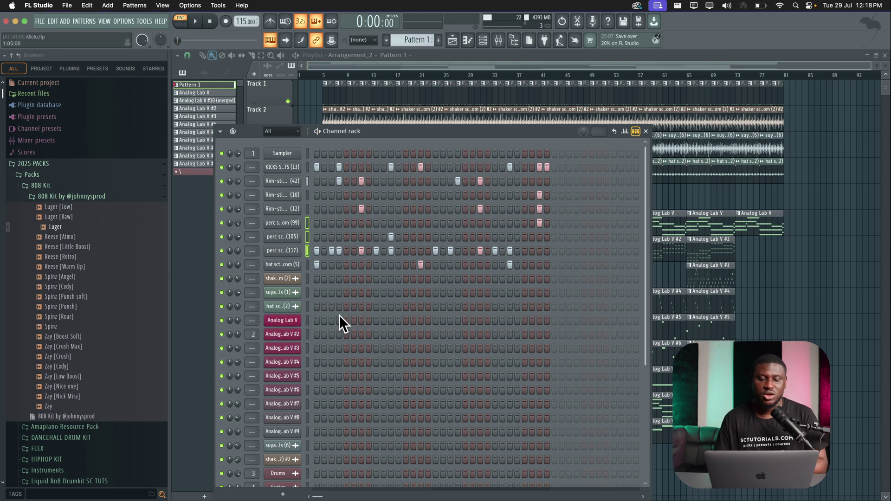
key("space")
- Apply a preset swing mix amount to the selected channels, then stop playback
left_click(220, 132)
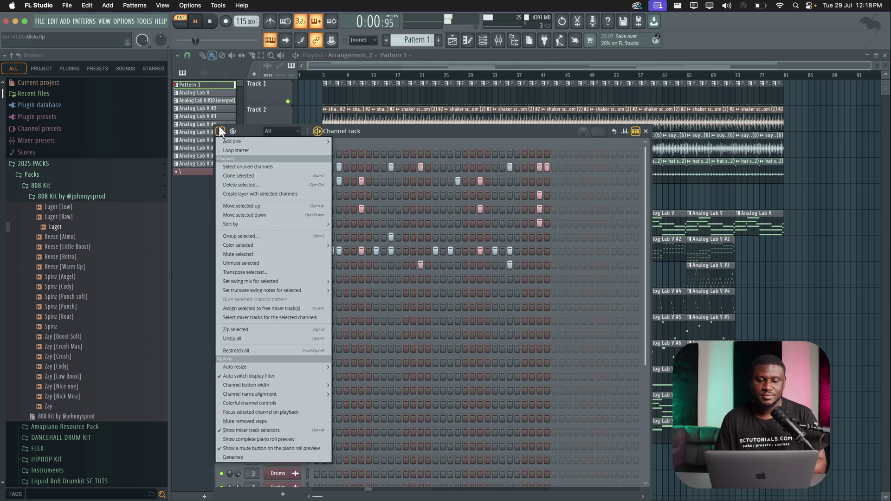
mouse_move(246, 282)
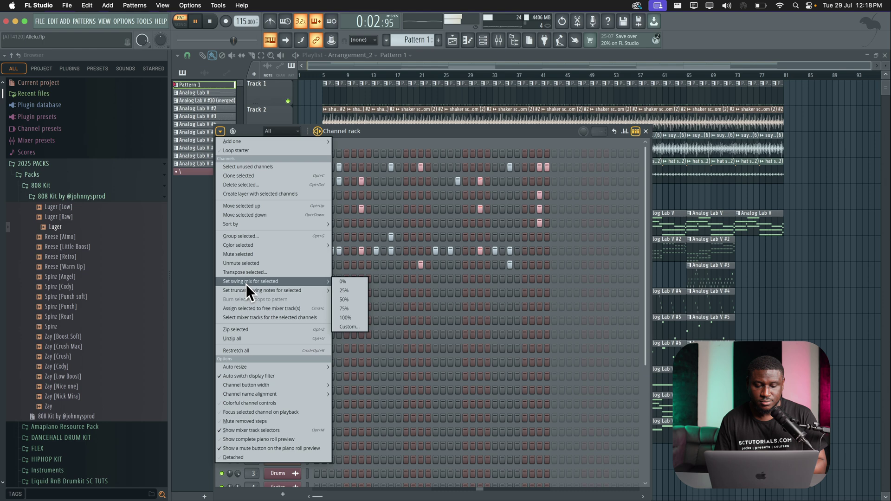
left_click(344, 308)
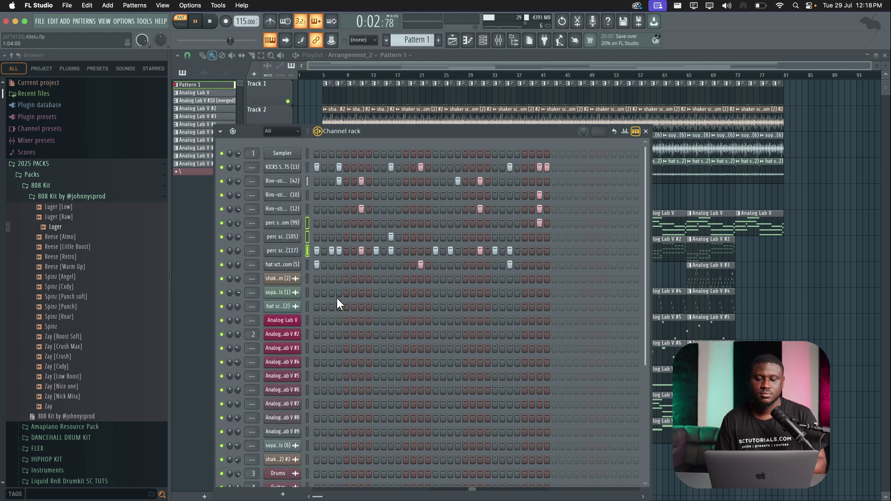
key("space")
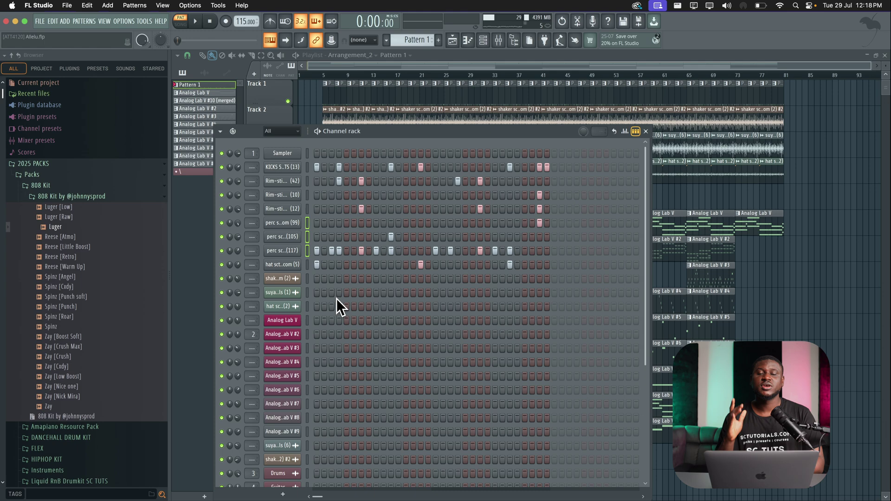